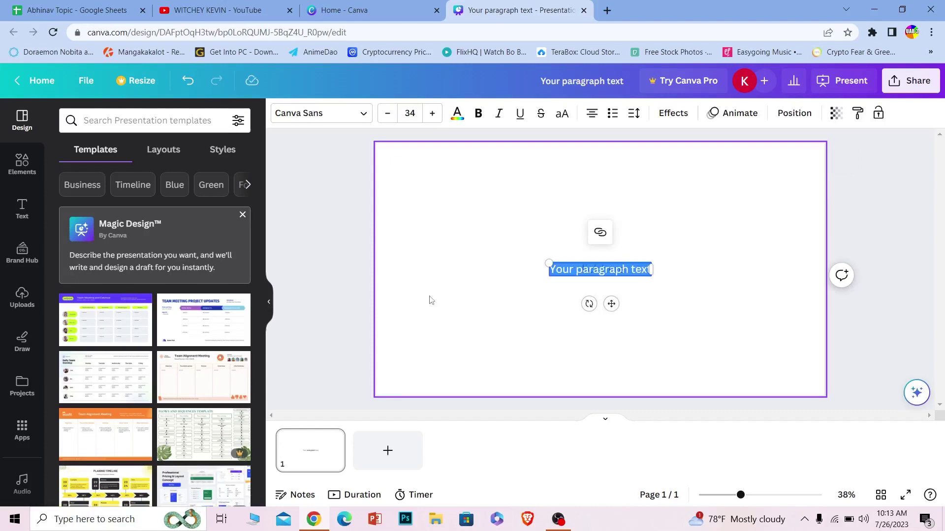
{"action": "type", "text": "click he"}
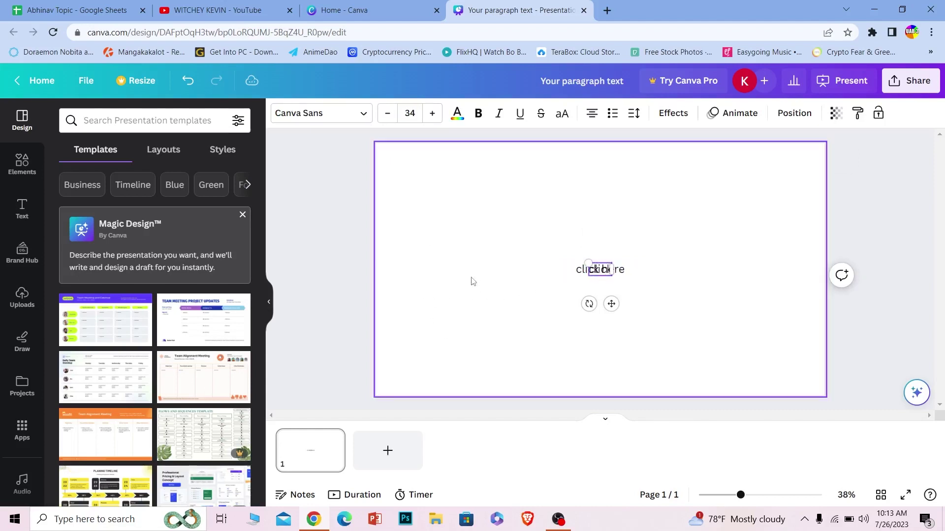
{"action": "type", "text": "re"}
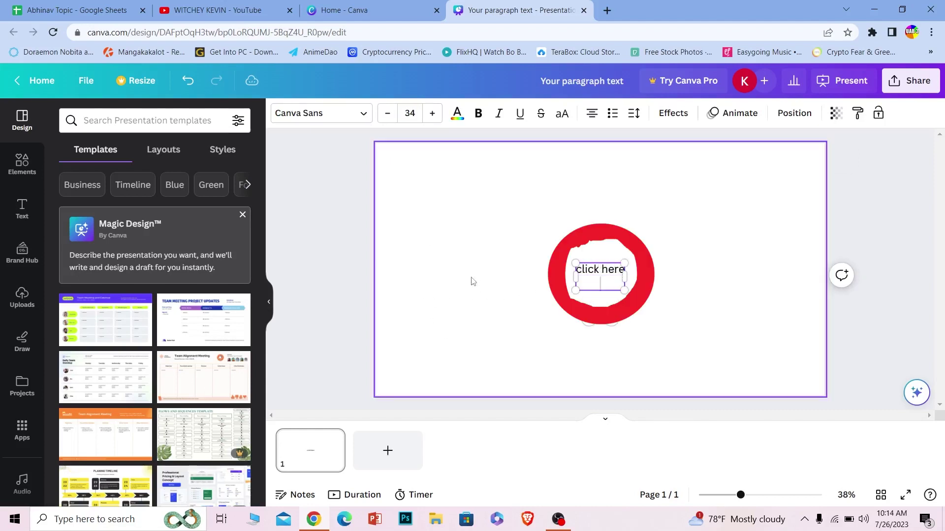
- Finish replacing the placeholder text with 'click here' by clicking the empty page
{"action": "left_click", "coordinate": [566, 209]}
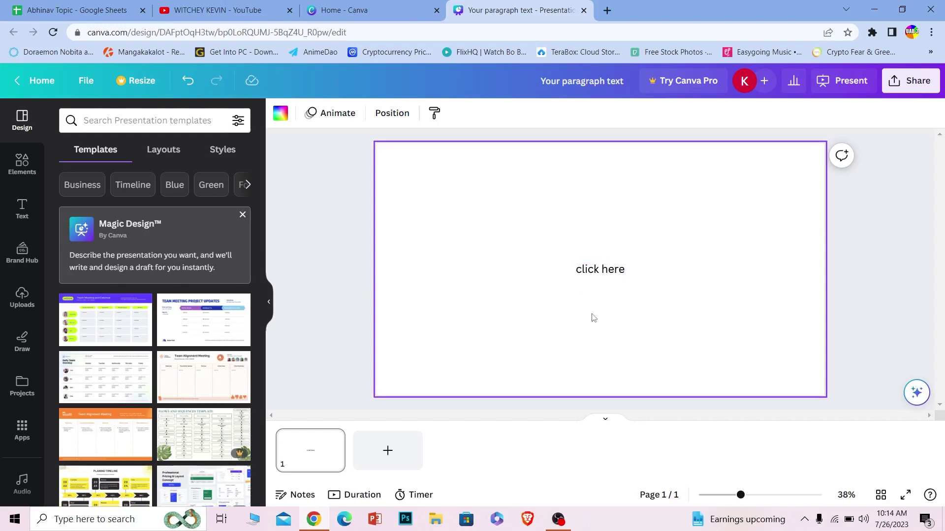
- Link the 'click here' text to the pasted YouTube channel URL via the right-click Link option
{"action": "right_click", "coordinate": [601, 273]}
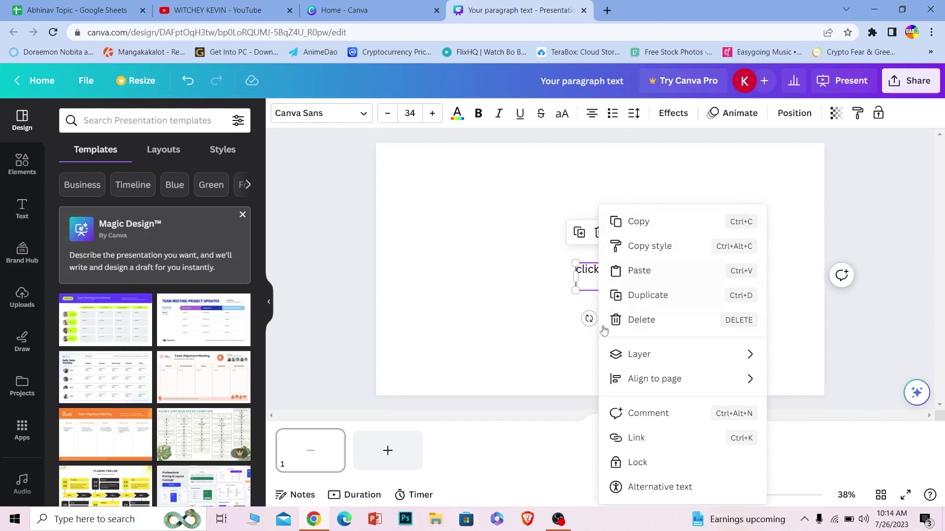
{"action": "left_click", "coordinate": [629, 443]}
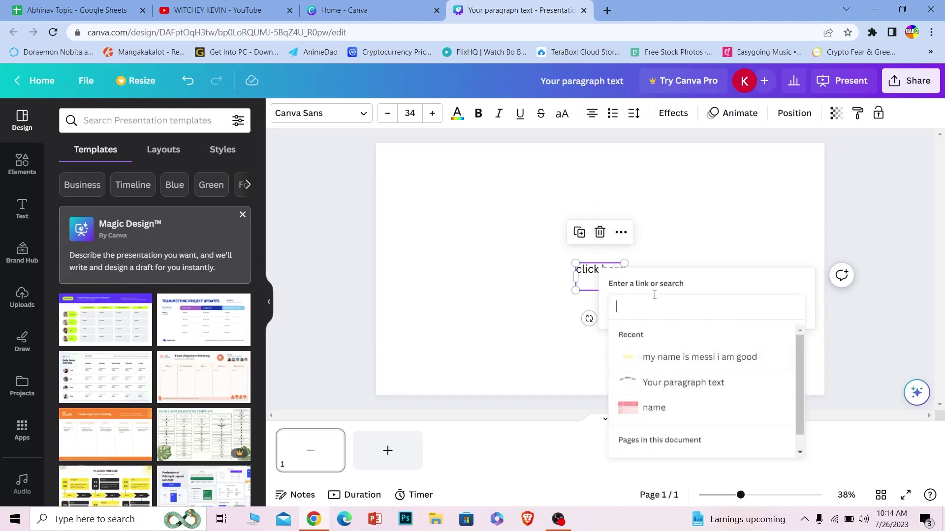
{"action": "key", "text": "ctrl+v"}
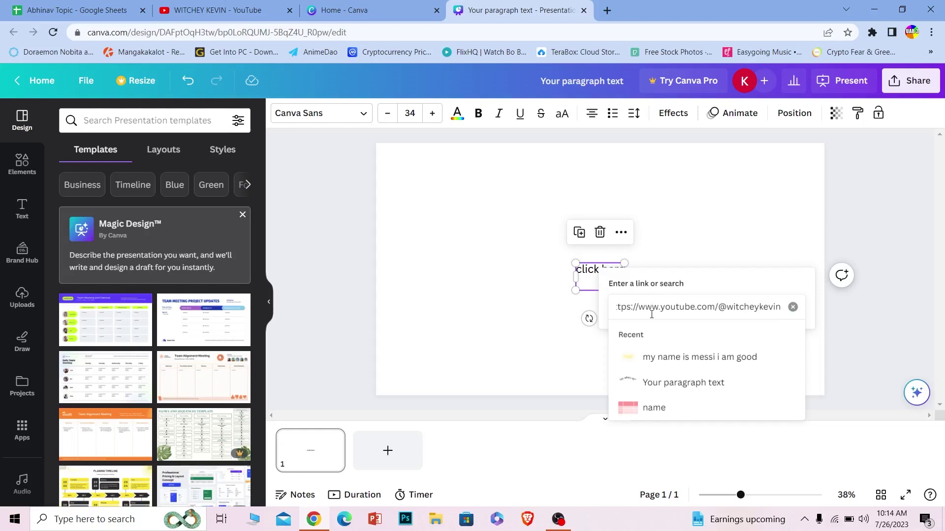
{"action": "key", "text": "Return"}
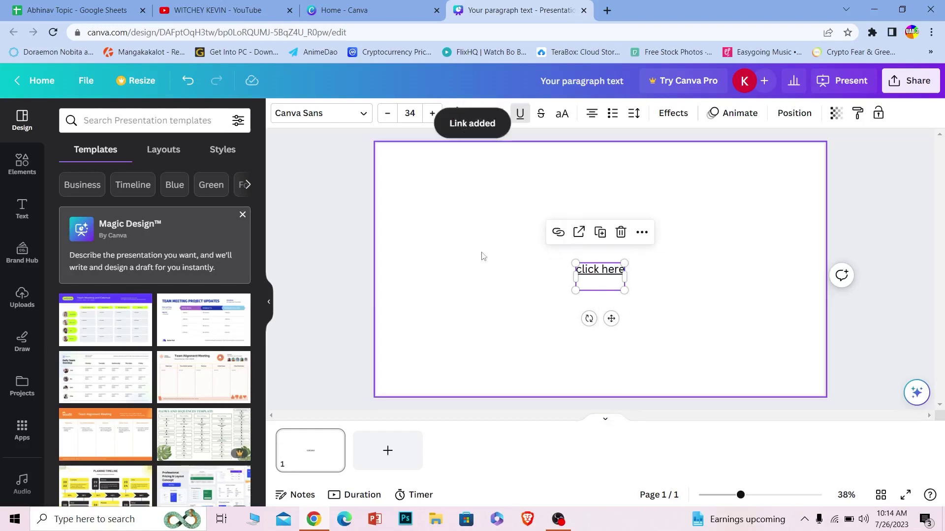
{"action": "left_click", "coordinate": [482, 256]}
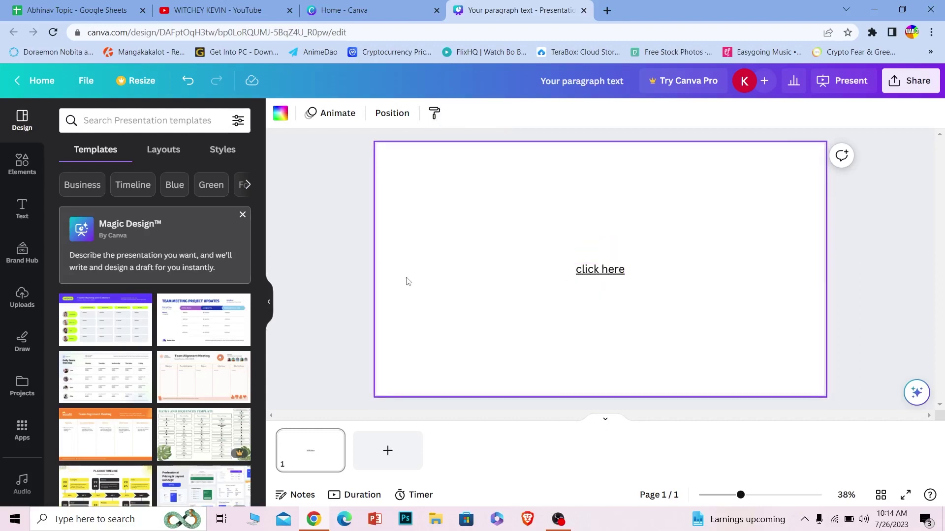
{"action": "left_click", "coordinate": [587, 275]}
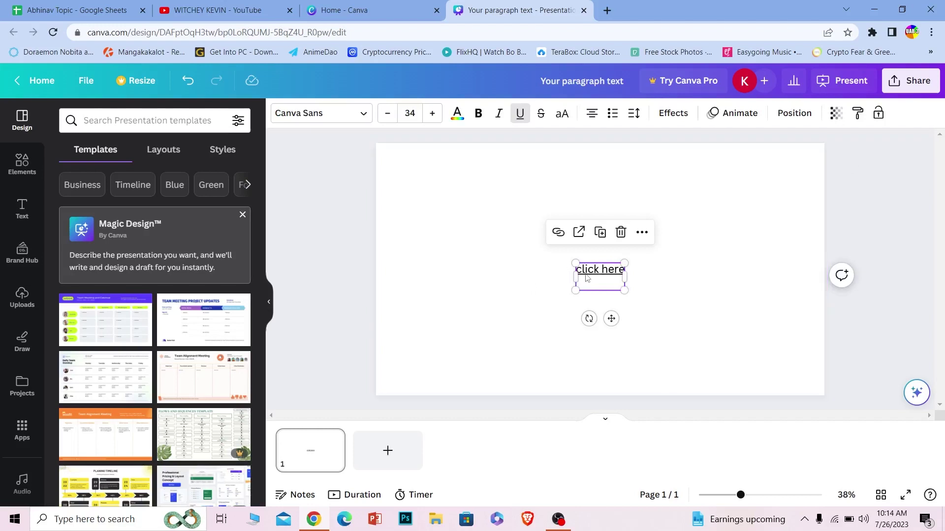
{"action": "left_click", "coordinate": [509, 281]}
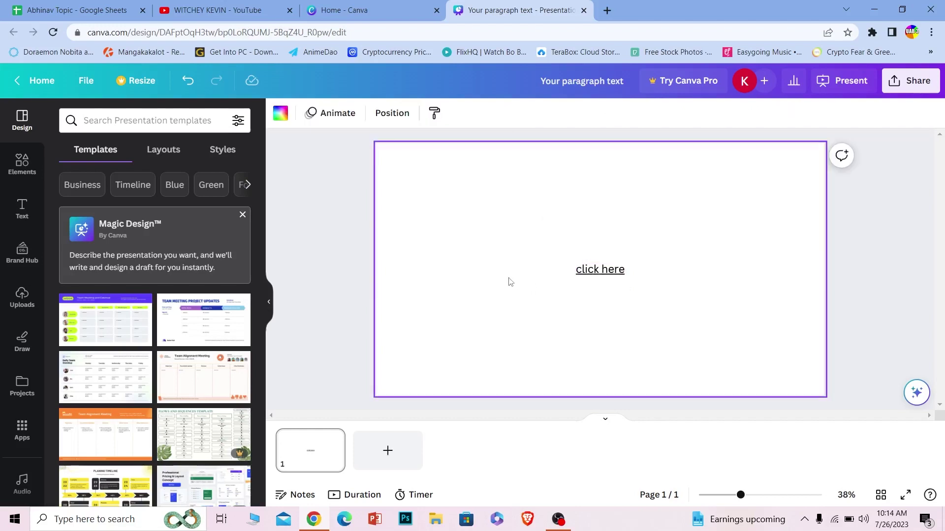